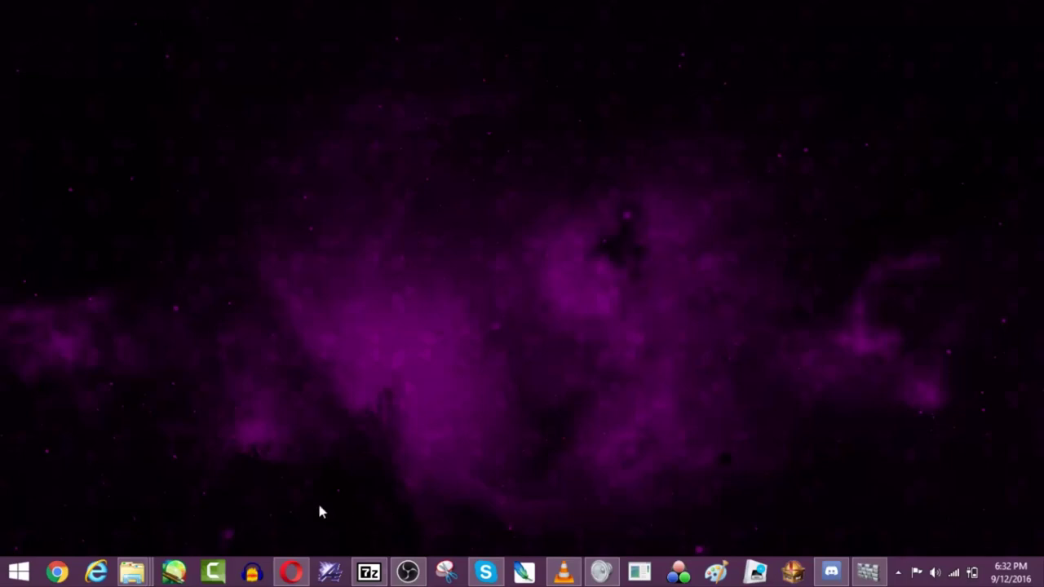
Step: Bring up the SDHC (F:) window and go to the Smash Bros LXP [Wii] folder in the 7-Zip archive
{"action": "mouse_move", "coordinate": [132, 571]}
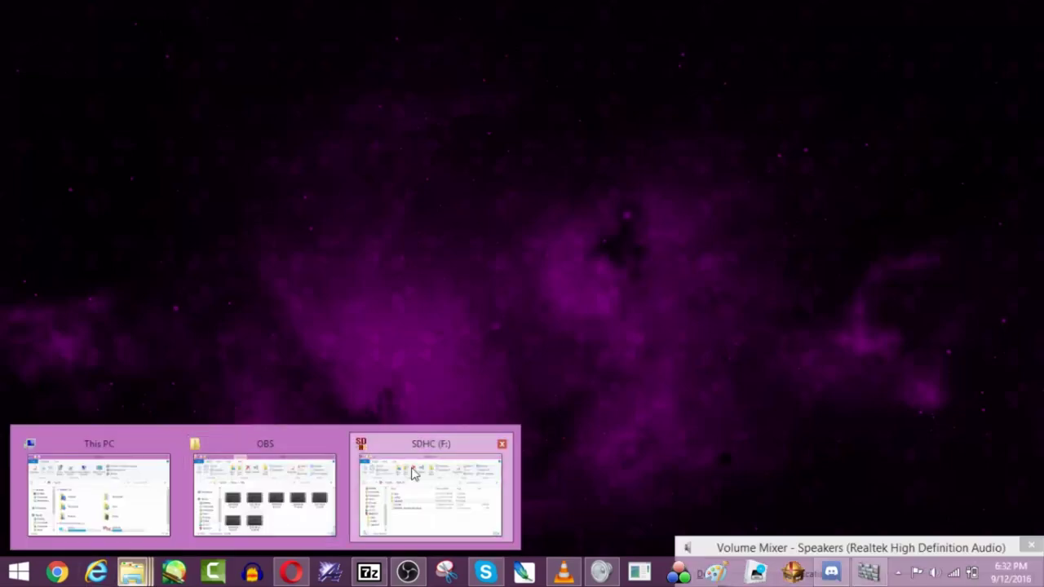
{"action": "left_click", "coordinate": [413, 474]}
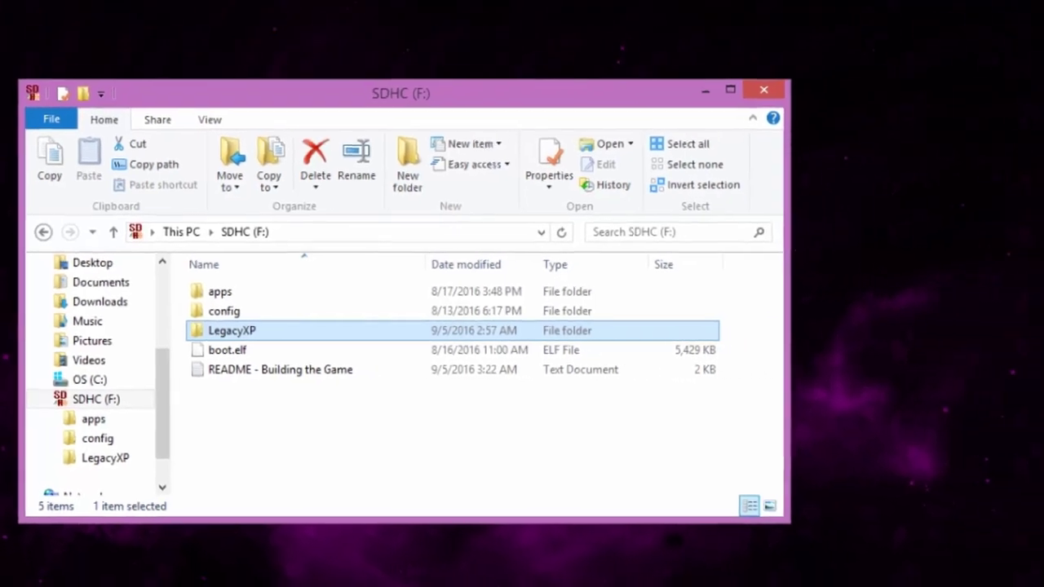
{"action": "key", "text": "alt+Tab"}
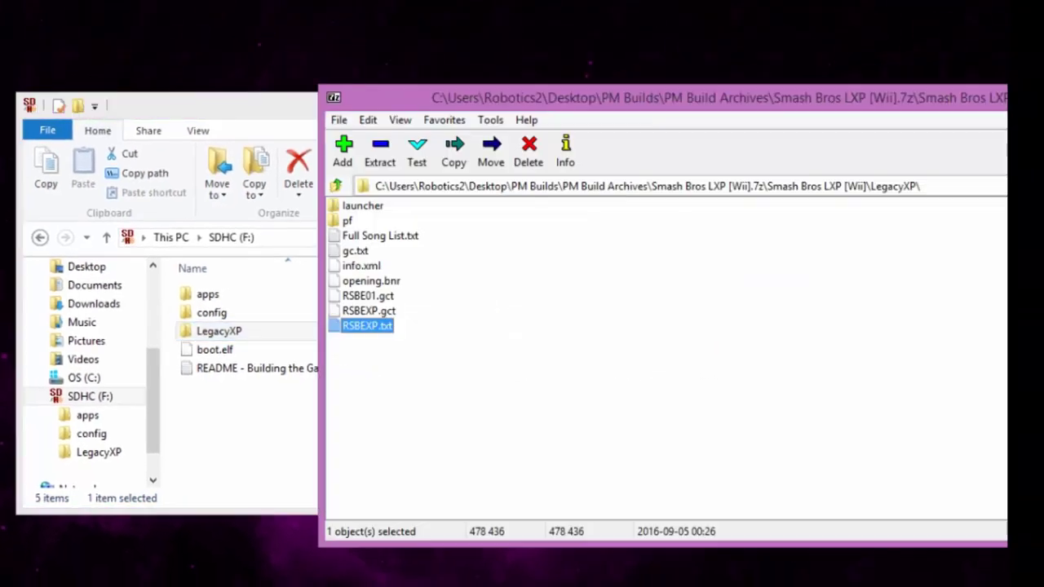
{"action": "left_click", "coordinate": [337, 186]}
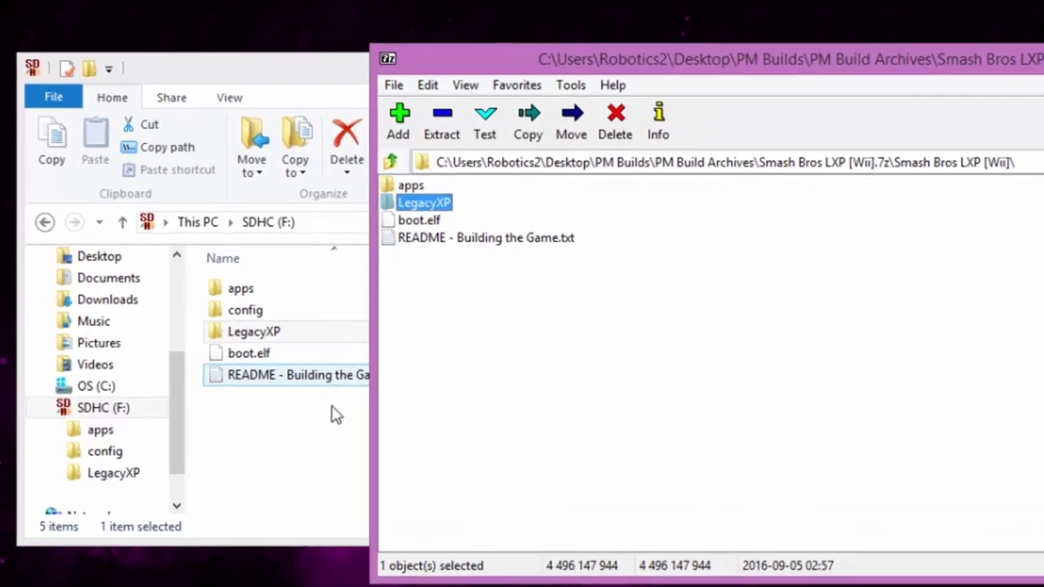
Step: Look inside the config folder on the SD card and return to the card's root
{"action": "left_click", "coordinate": [278, 411]}
{"action": "left_click", "coordinate": [264, 372]}
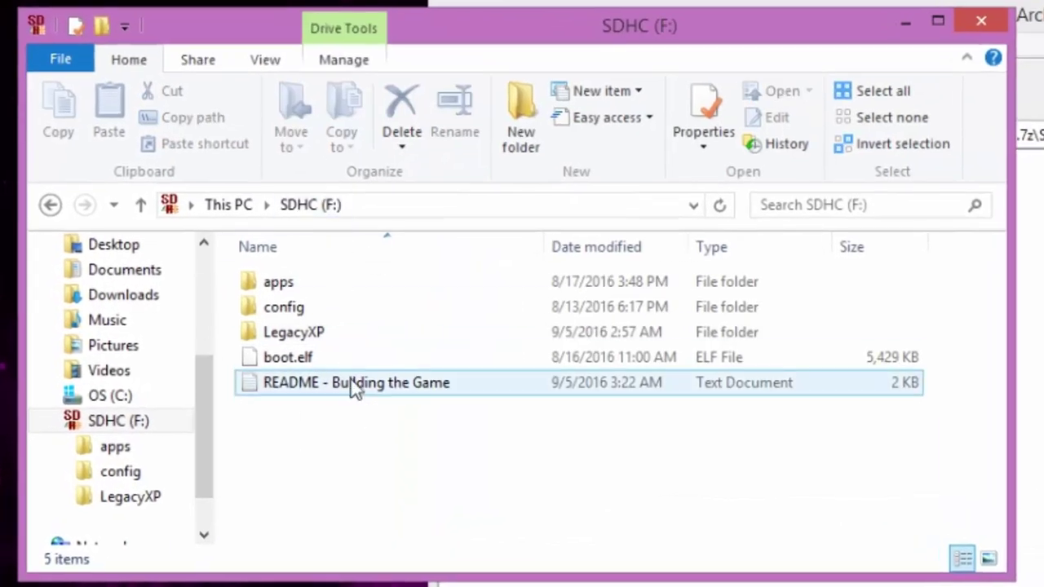
{"action": "left_click", "coordinate": [323, 310]}
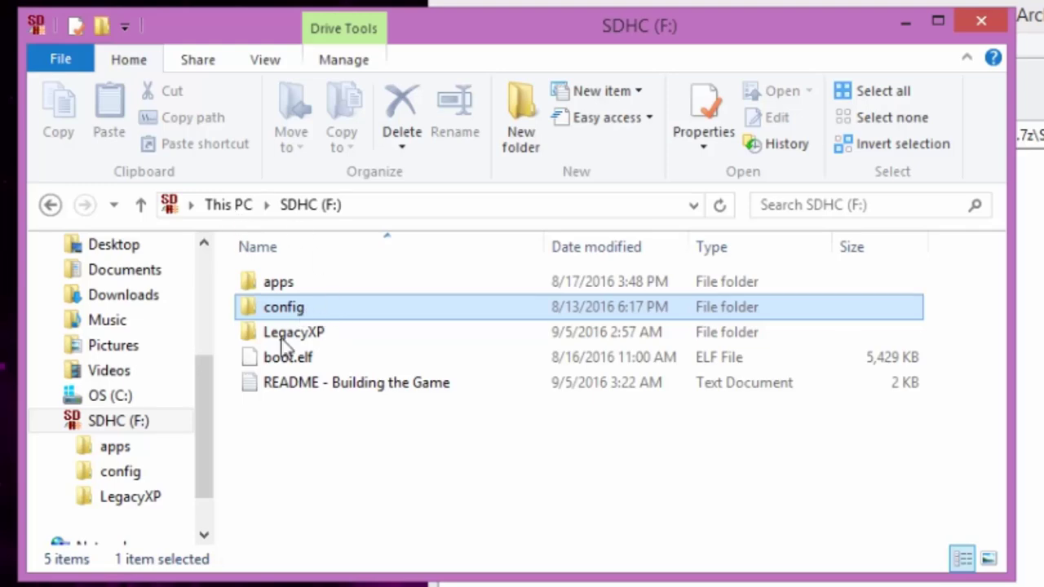
{"action": "key", "text": "Return"}
{"action": "left_click", "coordinate": [298, 207]}
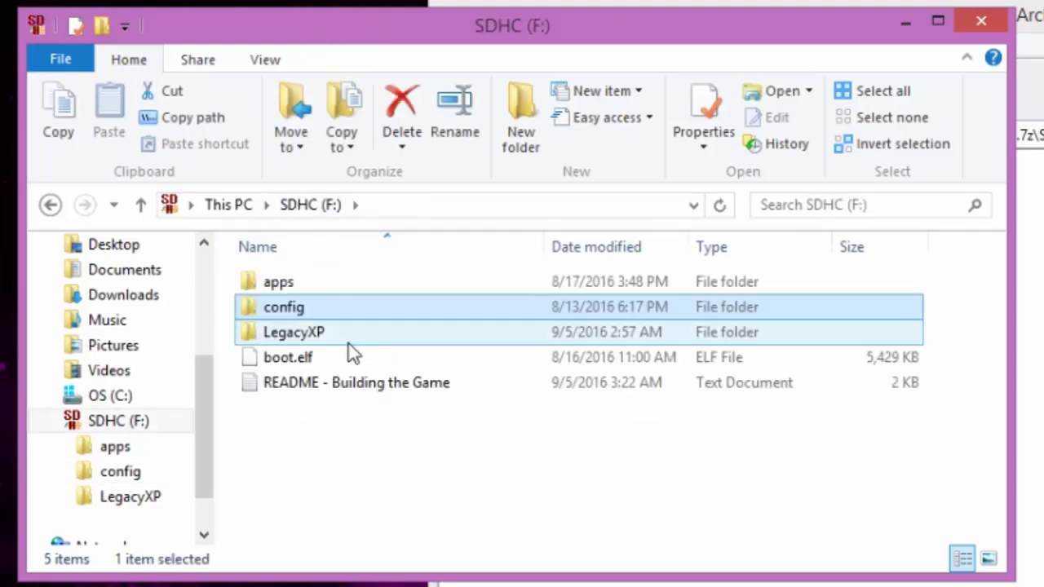
{"action": "mouse_move", "coordinate": [352, 353]}
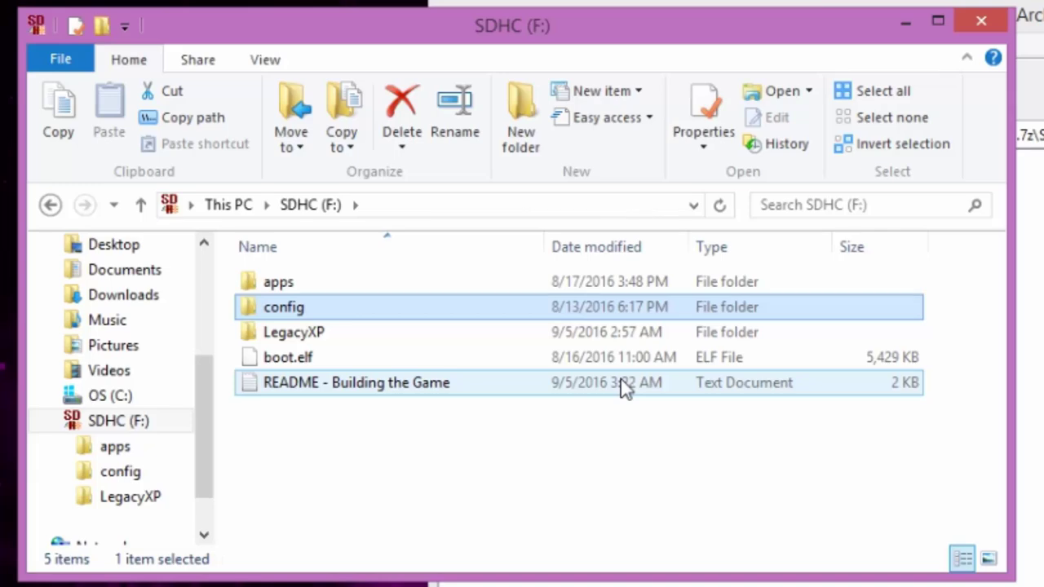
Step: Open the LegacyXP folder on the SD card
{"action": "left_click", "coordinate": [584, 342]}
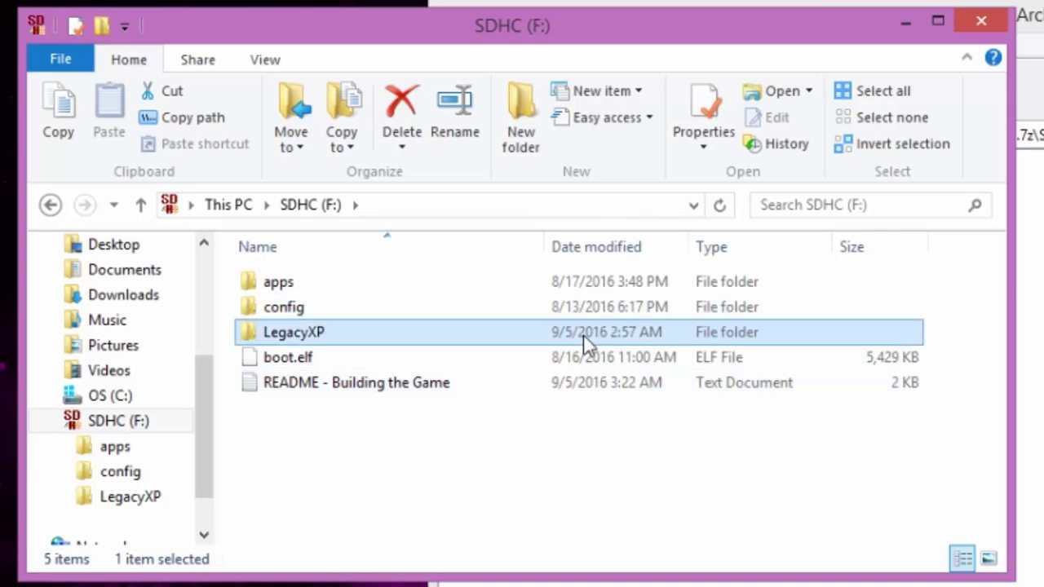
{"action": "double_click", "coordinate": [524, 341]}
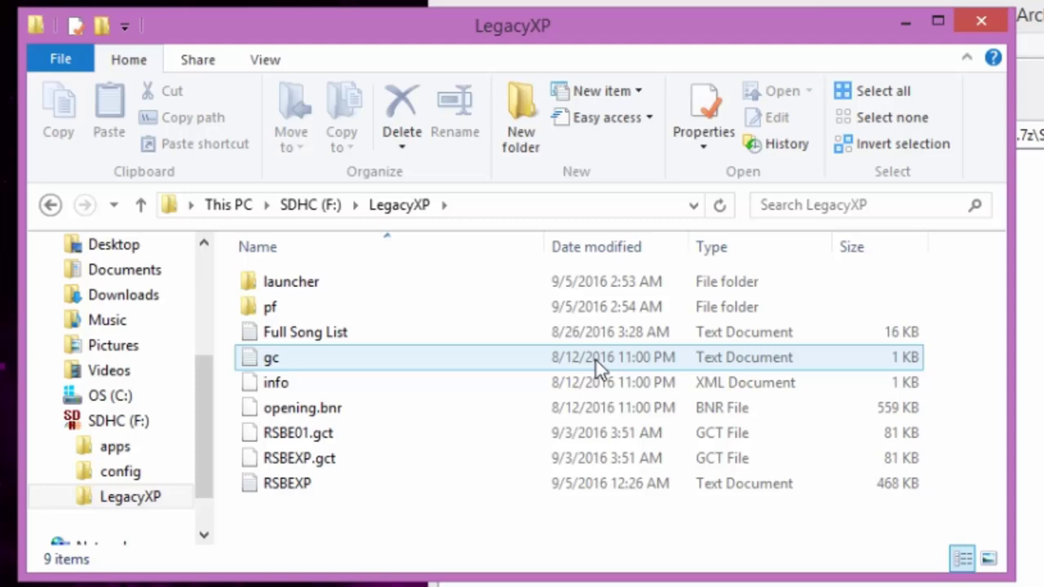
{"action": "left_click", "coordinate": [916, 484]}
{"action": "key", "text": "alt+Tab"}
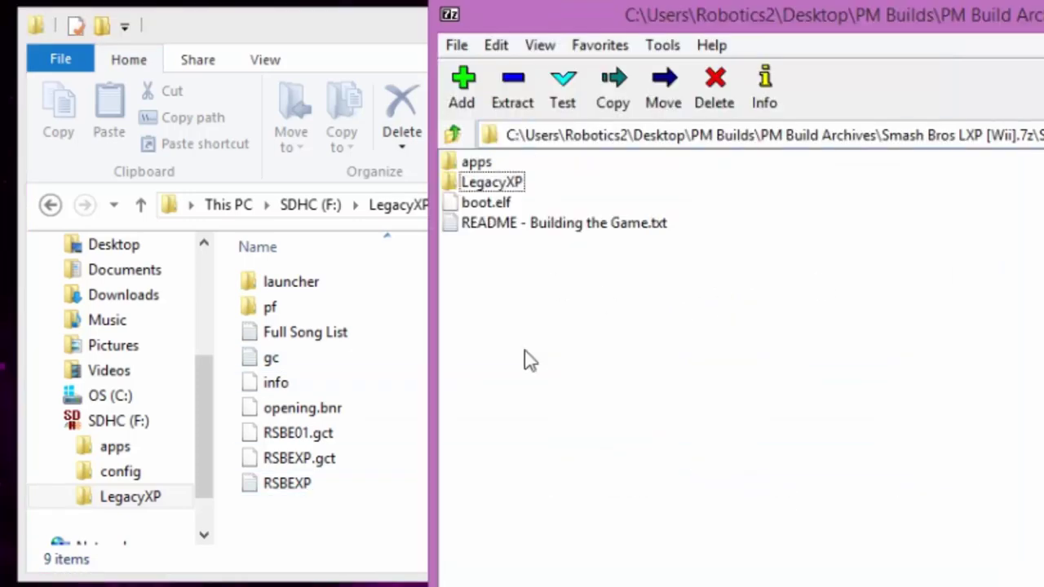
{"action": "left_click", "coordinate": [391, 553]}
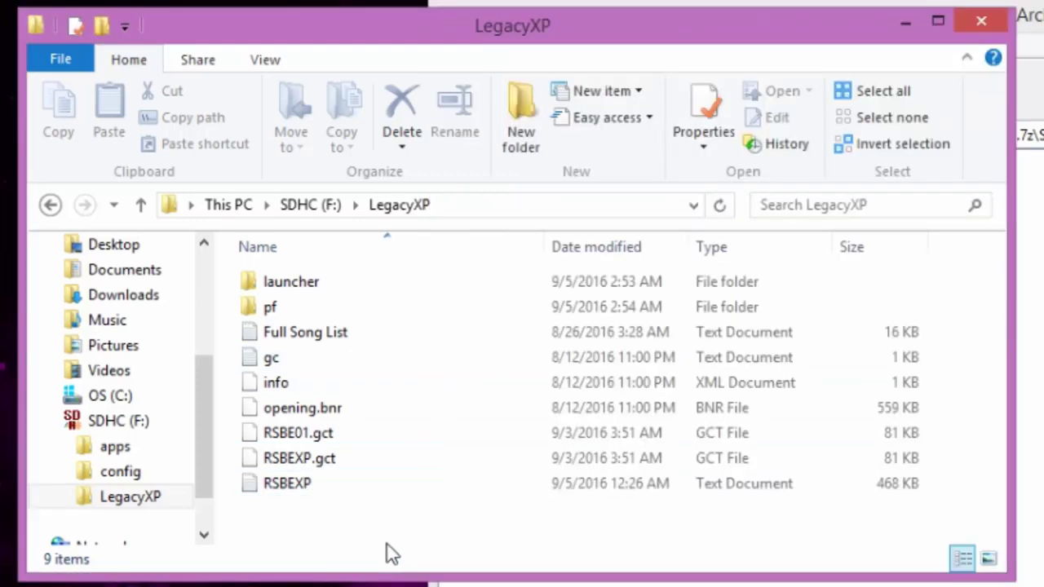
Step: Copy the gc, RSBE01.gct, RSBEXP.gct and RSBEXP files from the LegacyXP folder to the root of the SD card
{"action": "left_click", "coordinate": [345, 357]}
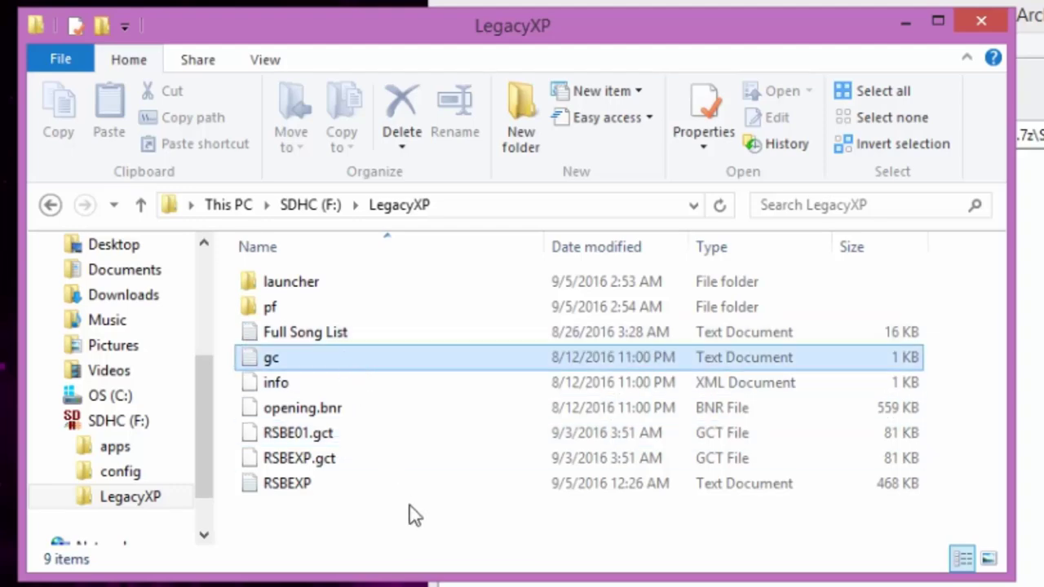
{"action": "left_click", "coordinate": [373, 435], "text": "ctrl"}
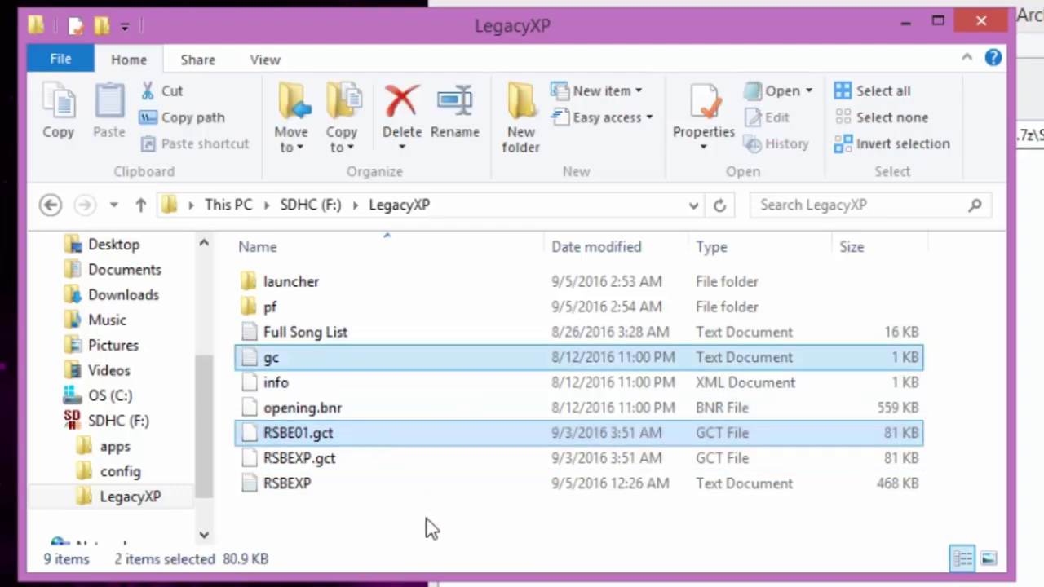
{"action": "left_click", "coordinate": [376, 471], "text": "ctrl"}
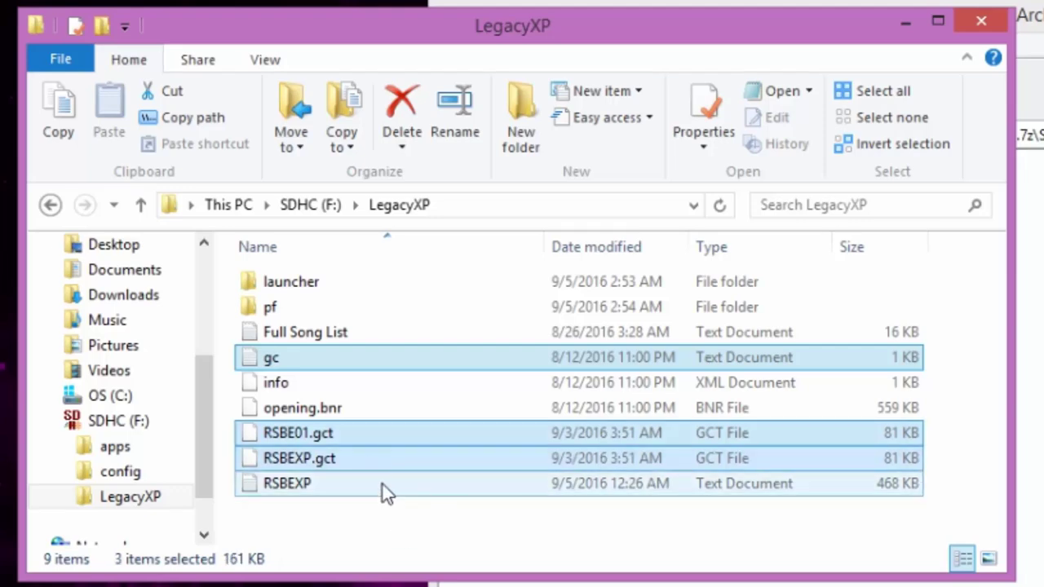
{"action": "left_click", "coordinate": [383, 485], "text": "ctrl"}
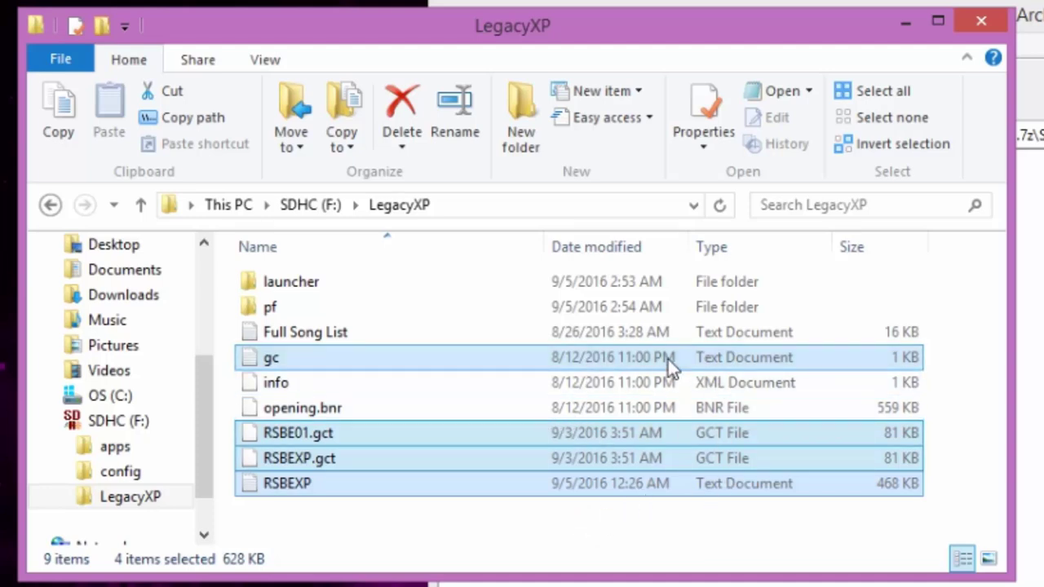
{"action": "left_click_drag", "start_coordinate": [663, 358], "coordinate": [302, 199]}
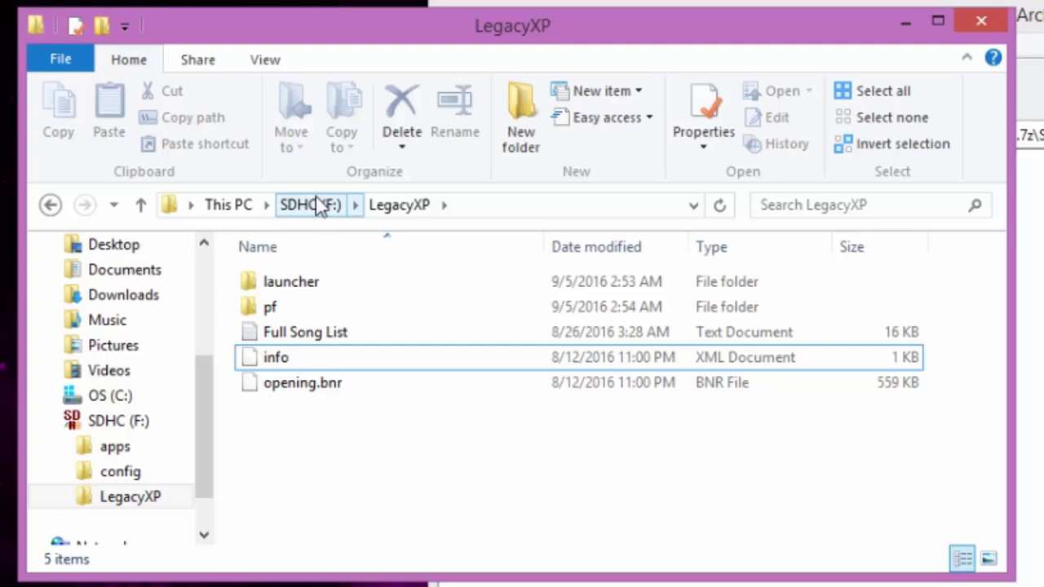
{"action": "key", "text": "ctrl+z"}
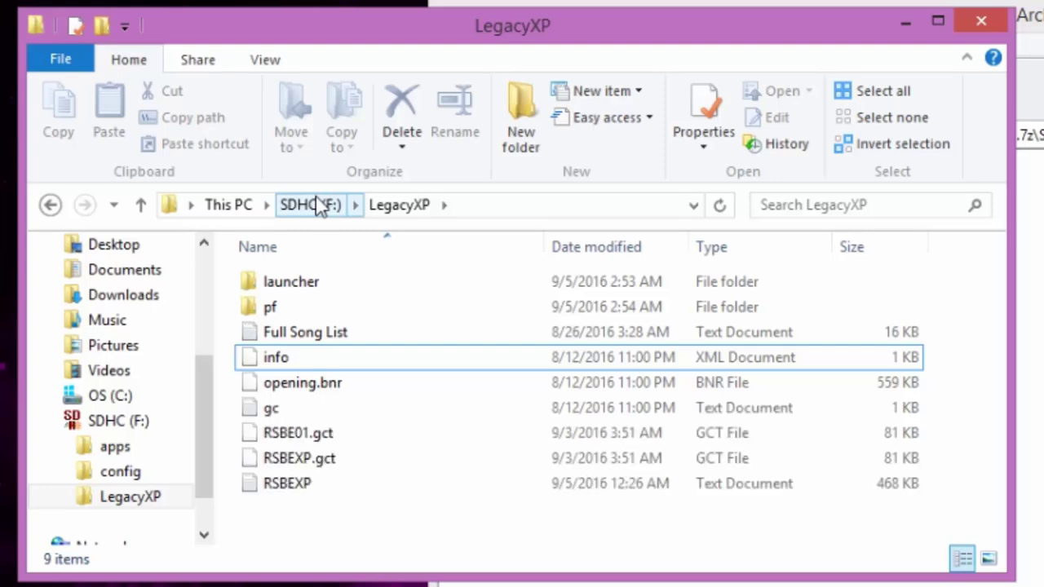
{"action": "left_click", "coordinate": [325, 209]}
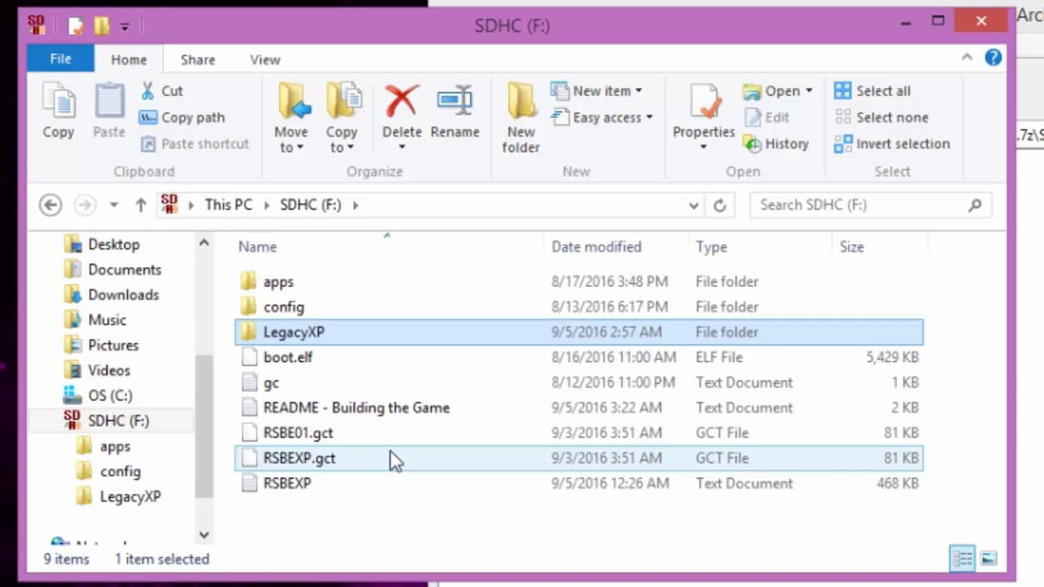
{"action": "left_click", "coordinate": [359, 390]}
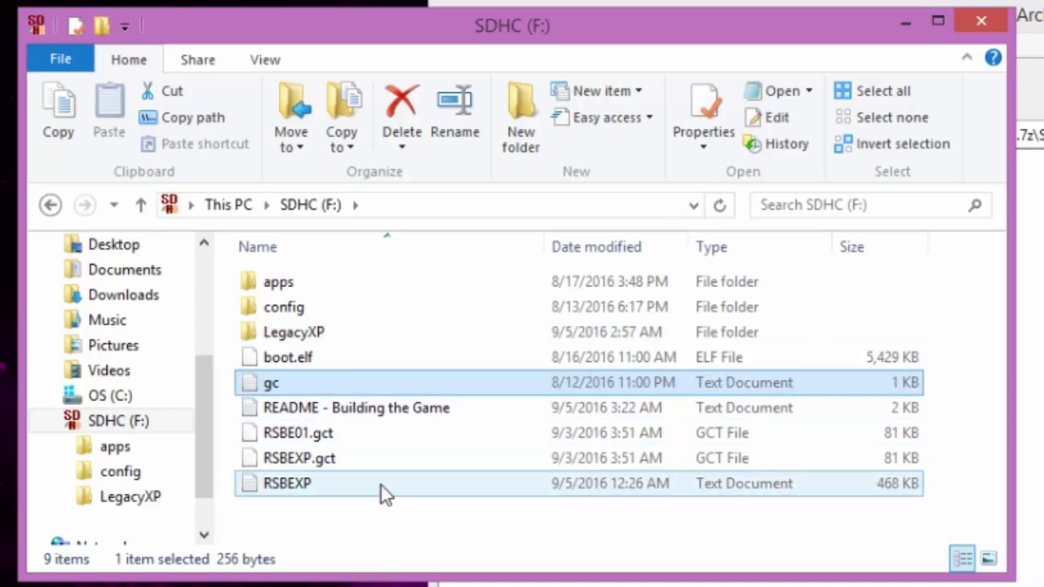
{"action": "left_click", "coordinate": [376, 504]}
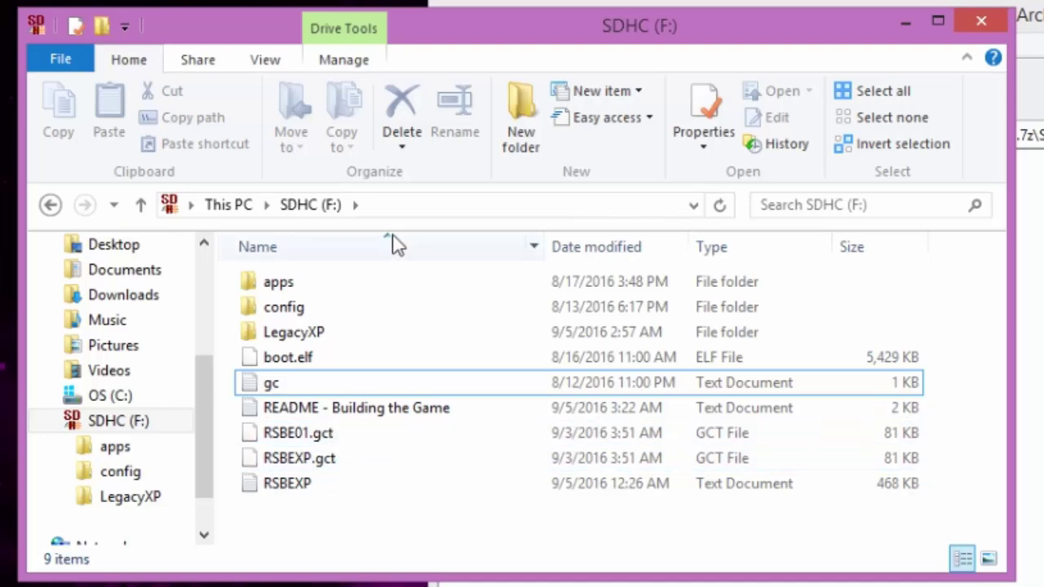
Step: Create a folder named codes in the SD card's root and move RSBE01.gct and RSBEXP.gct into it
{"action": "left_click", "coordinate": [508, 155]}
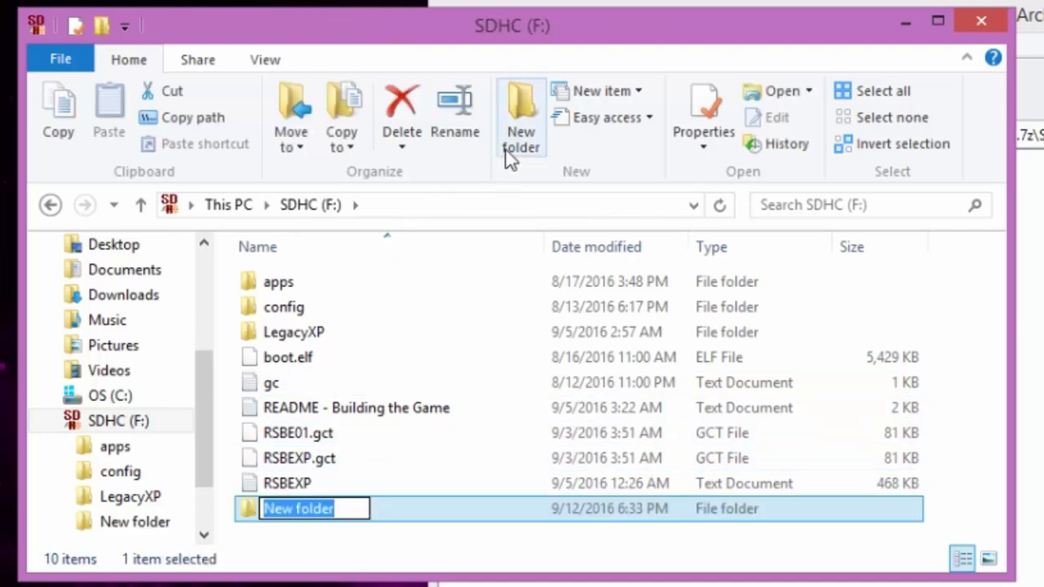
{"action": "type", "text": "codes"}
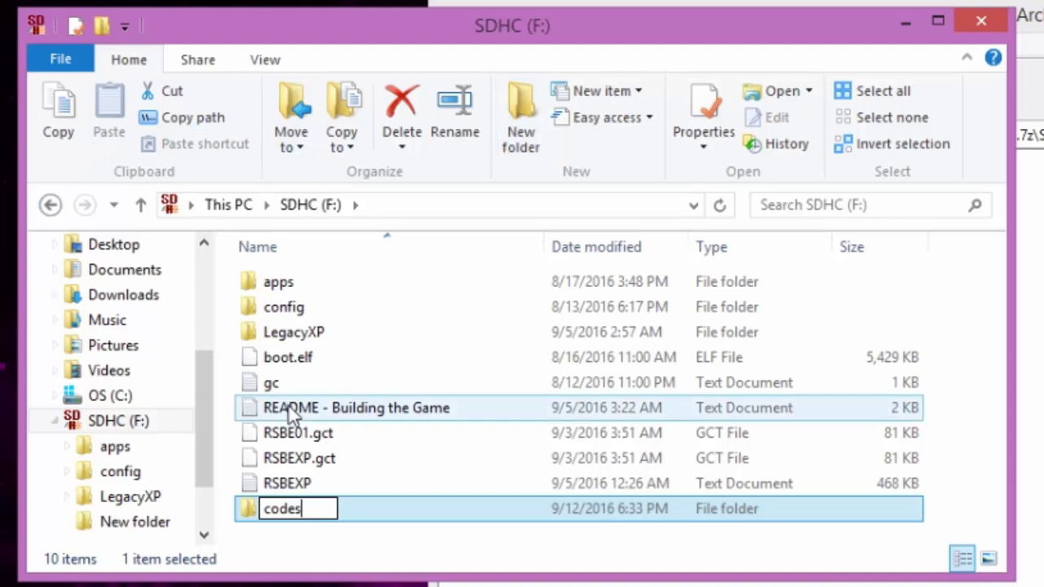
{"action": "left_click", "coordinate": [424, 515]}
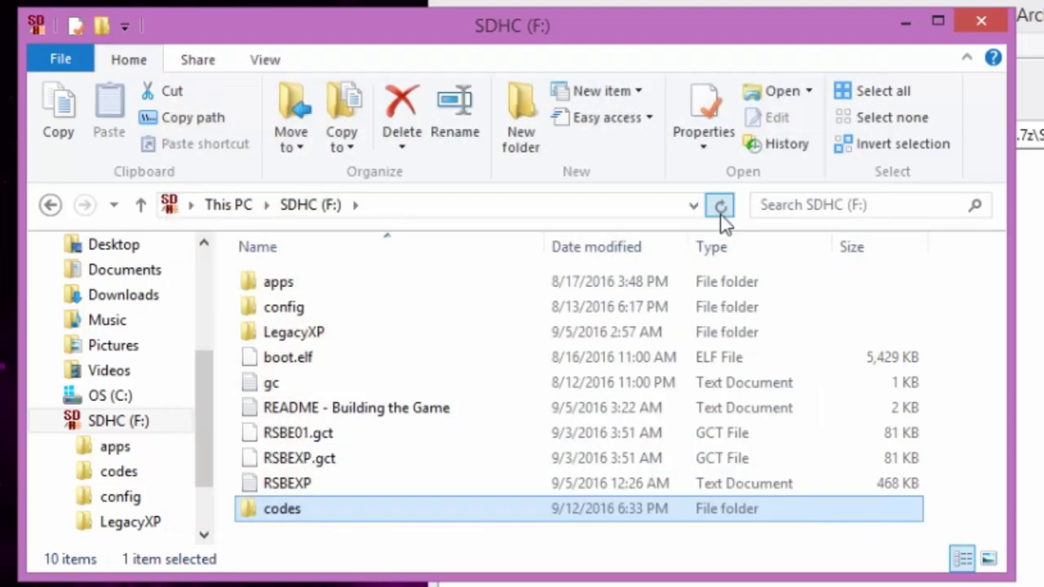
{"action": "left_click", "coordinate": [719, 205]}
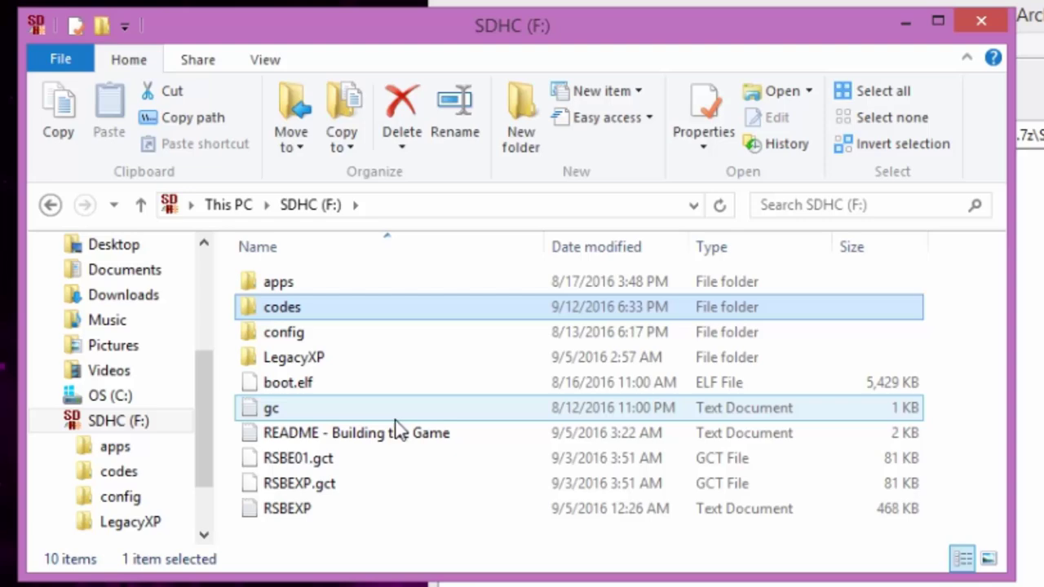
{"action": "left_click_drag", "start_coordinate": [397, 449], "coordinate": [346, 356]}
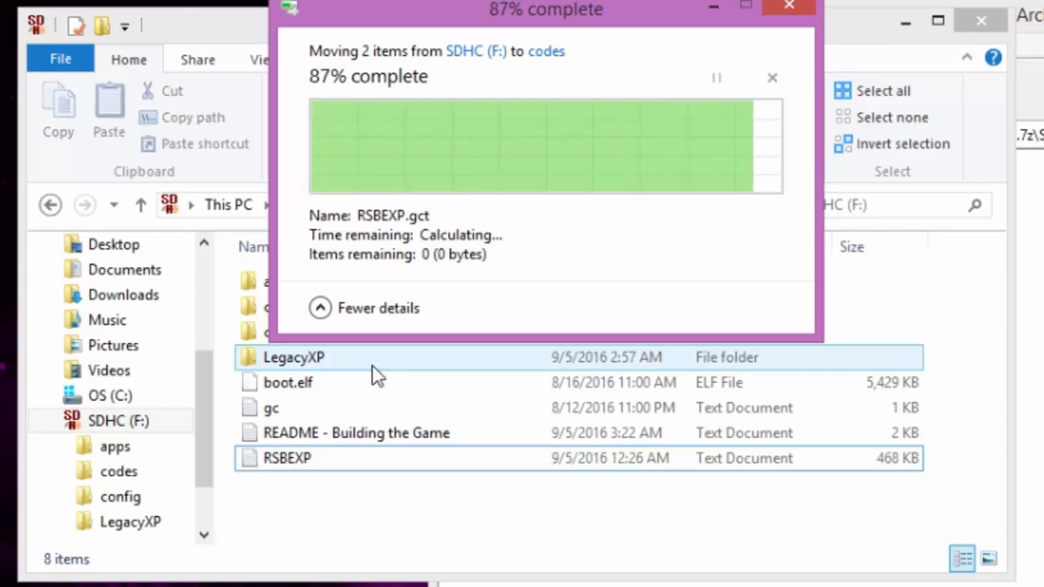
Step: Rename the gc text file in the SD card's root as gameconfig
{"action": "left_click", "coordinate": [340, 410]}
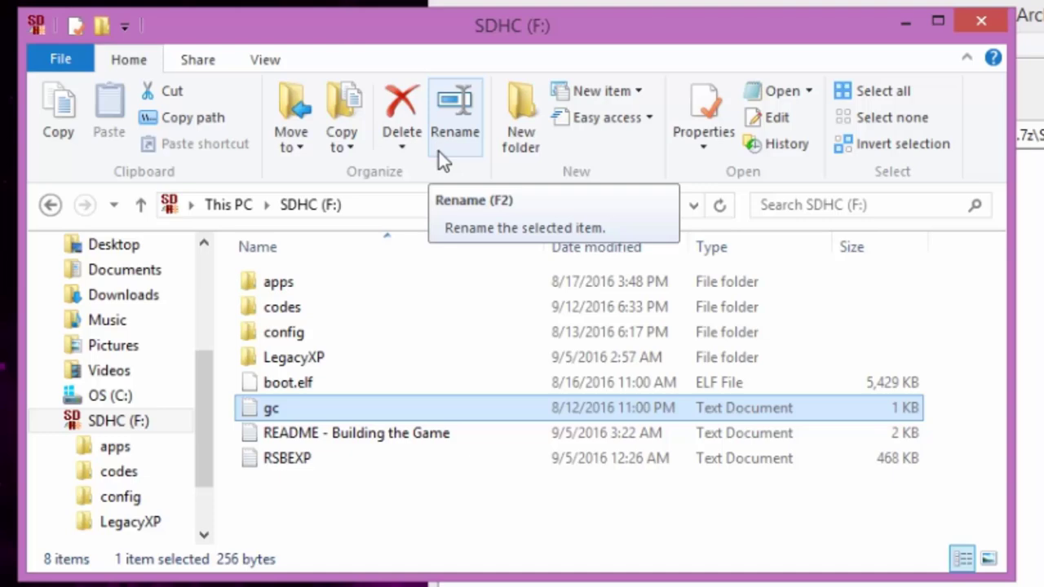
{"action": "left_click", "coordinate": [439, 152]}
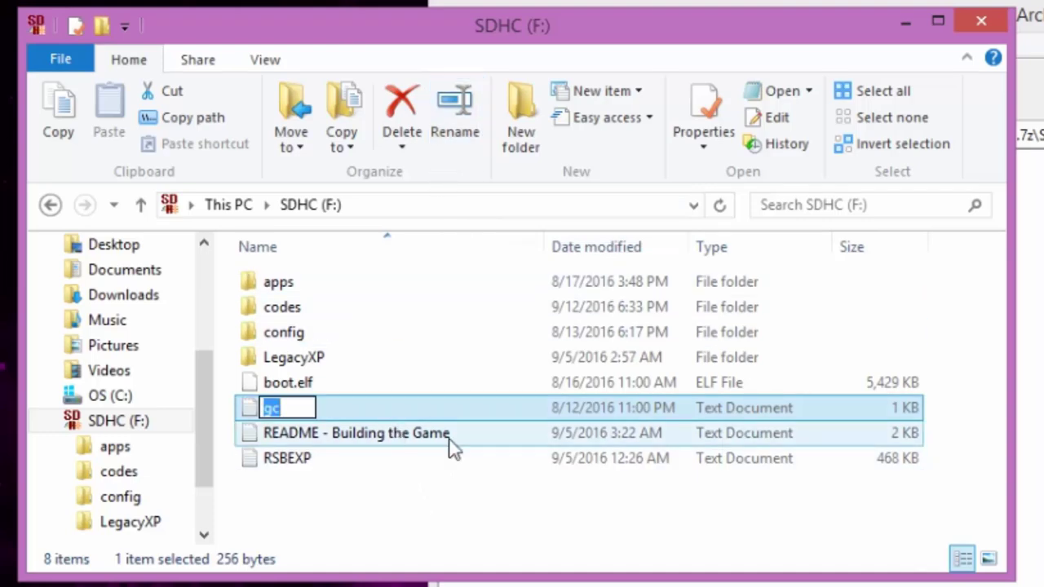
{"action": "type", "text": "ga"}
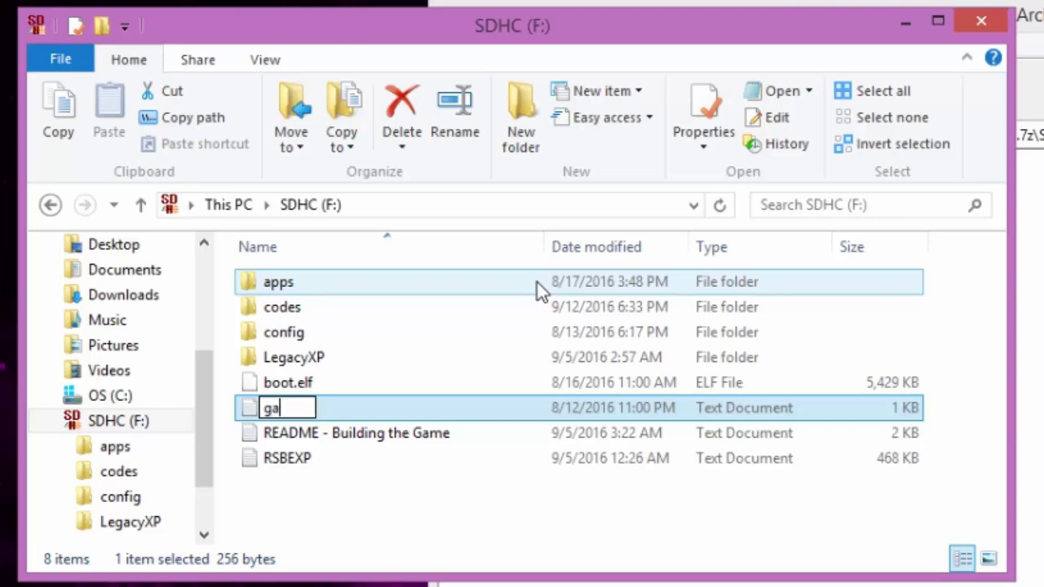
{"action": "type", "text": "meconfig"}
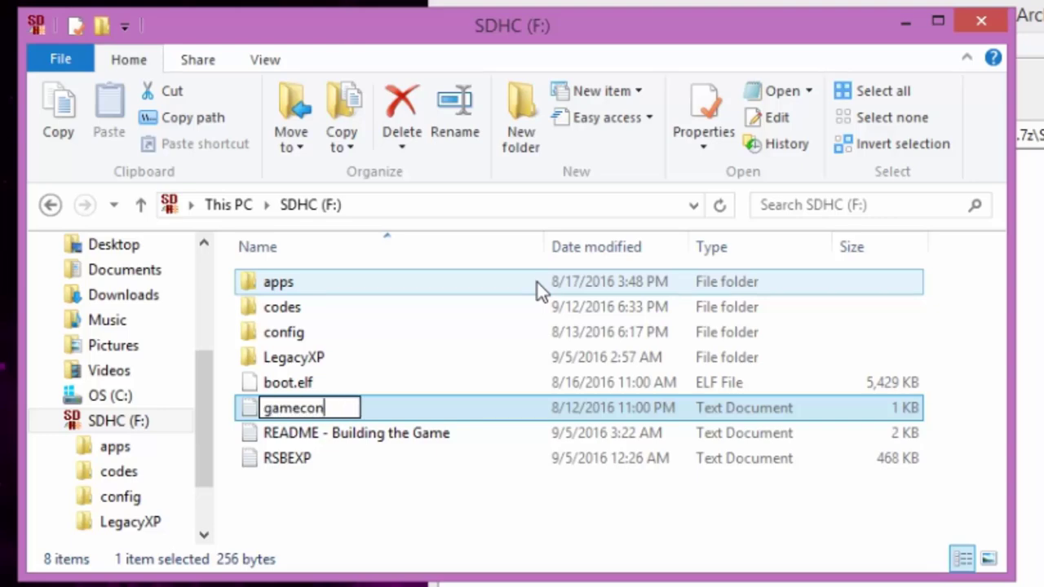
{"action": "left_click", "coordinate": [594, 500]}
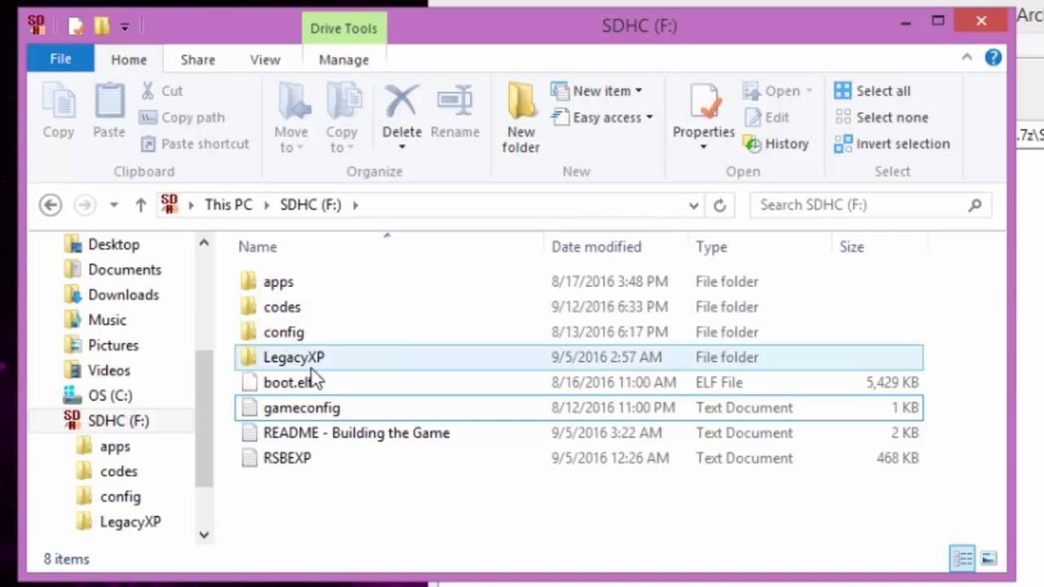
{"action": "left_click", "coordinate": [338, 412]}
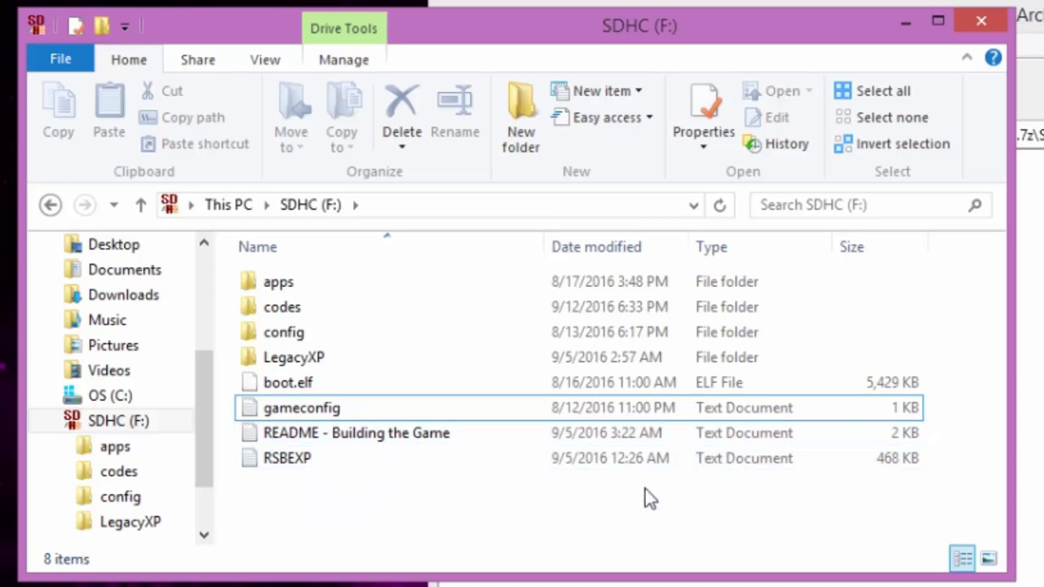
Step: Eject the SDHC (F:) card from the computer
{"action": "right_click", "coordinate": [114, 421]}
{"action": "left_click", "coordinate": [22, 259]}
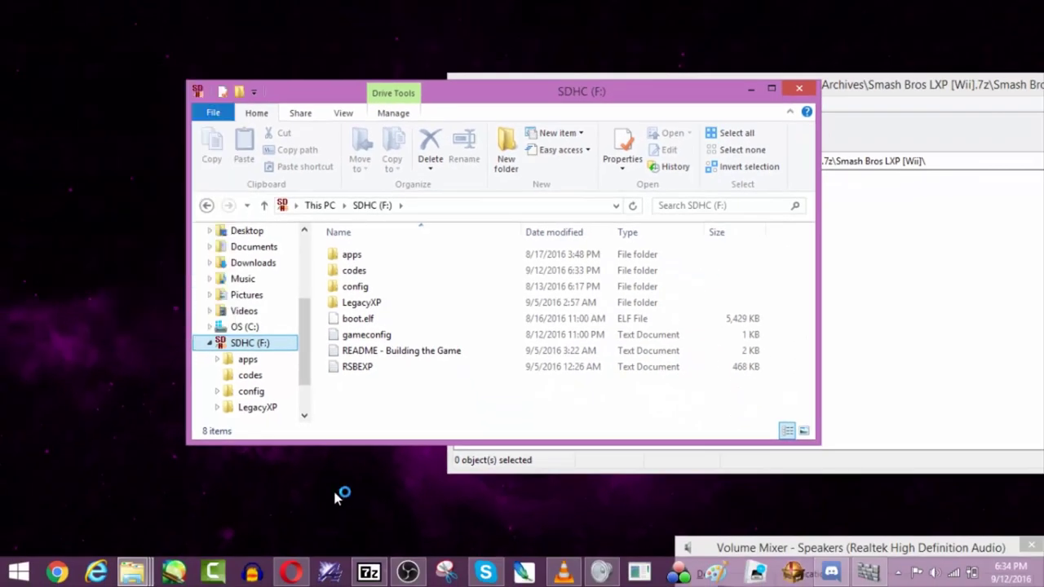
{"action": "mouse_move", "coordinate": [408, 573]}
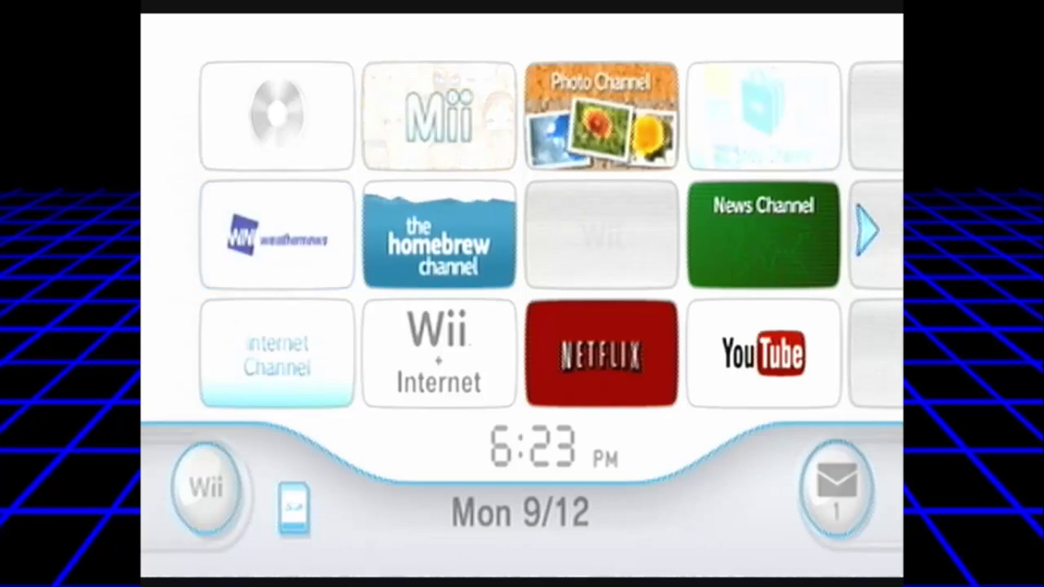
Step: Switch to the Wii and launch the Homebrew Channel
{"action": "left_click", "coordinate": [485, 217]}
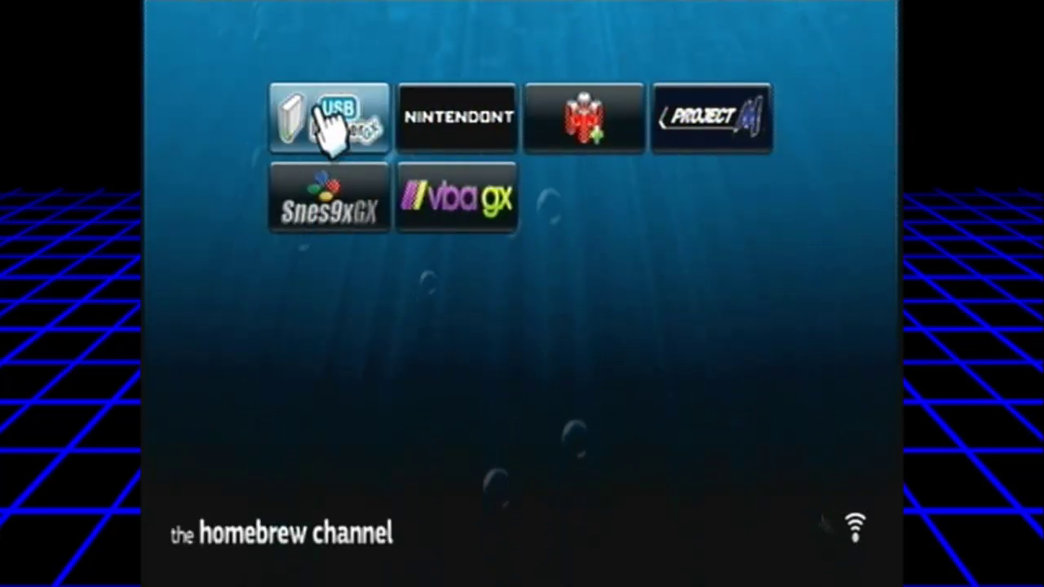
Step: Load USB Loader GX from the Homebrew Channel and open Super Smash Bros. Brawl from its game list
{"action": "left_click", "coordinate": [343, 122]}
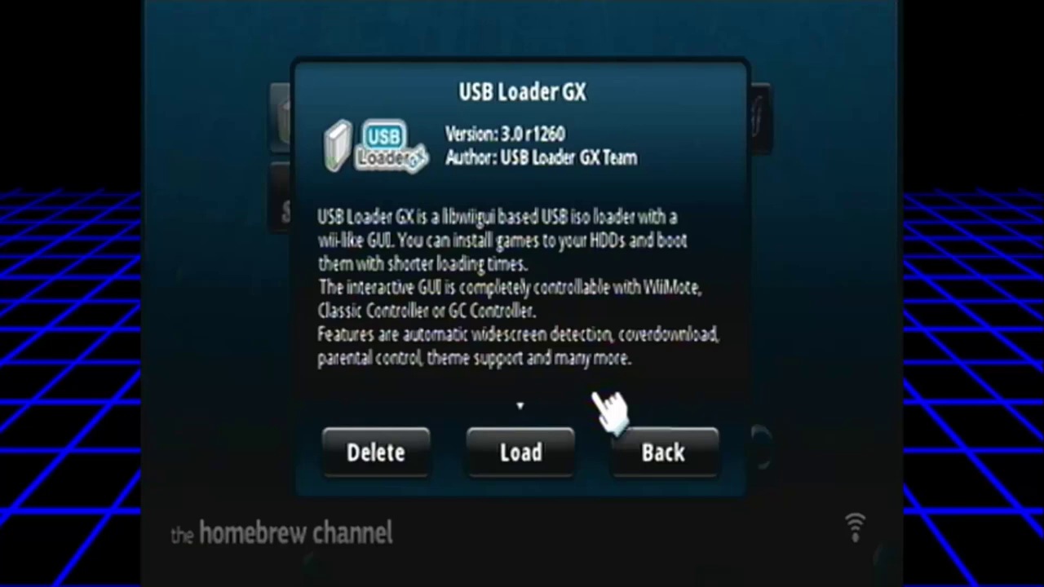
{"action": "left_click", "coordinate": [540, 457]}
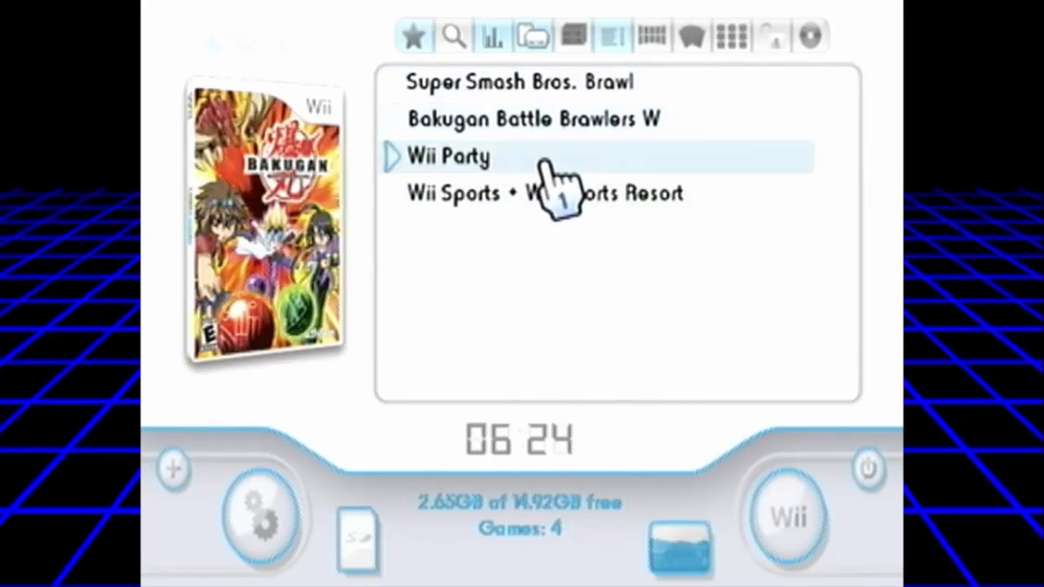
{"action": "left_click", "coordinate": [545, 81]}
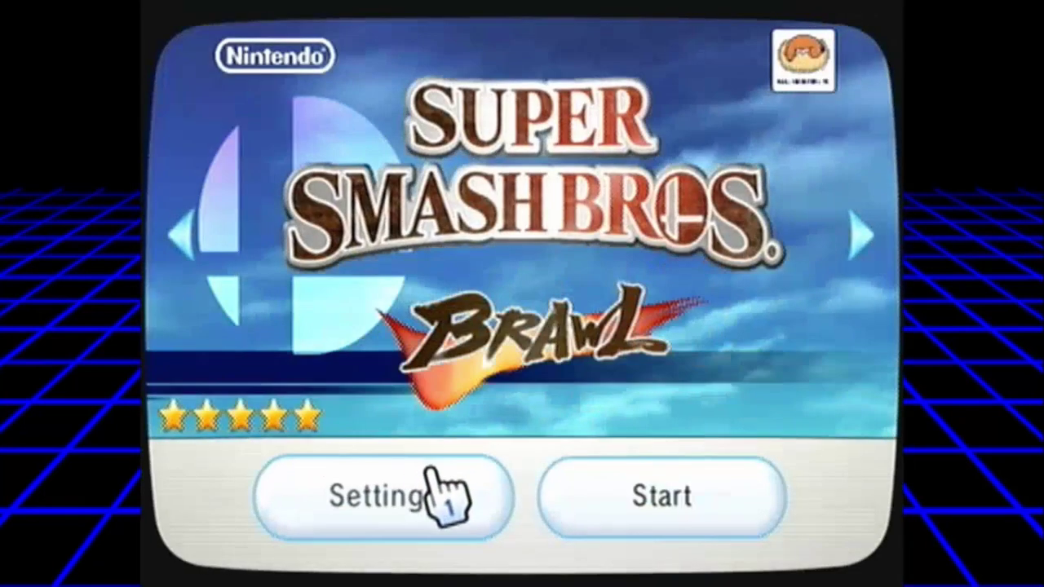
Step: Check the Ocarina and Hooktype options in Brawl's Game Load settings, and return to the game's start screen
{"action": "left_click", "coordinate": [442, 494]}
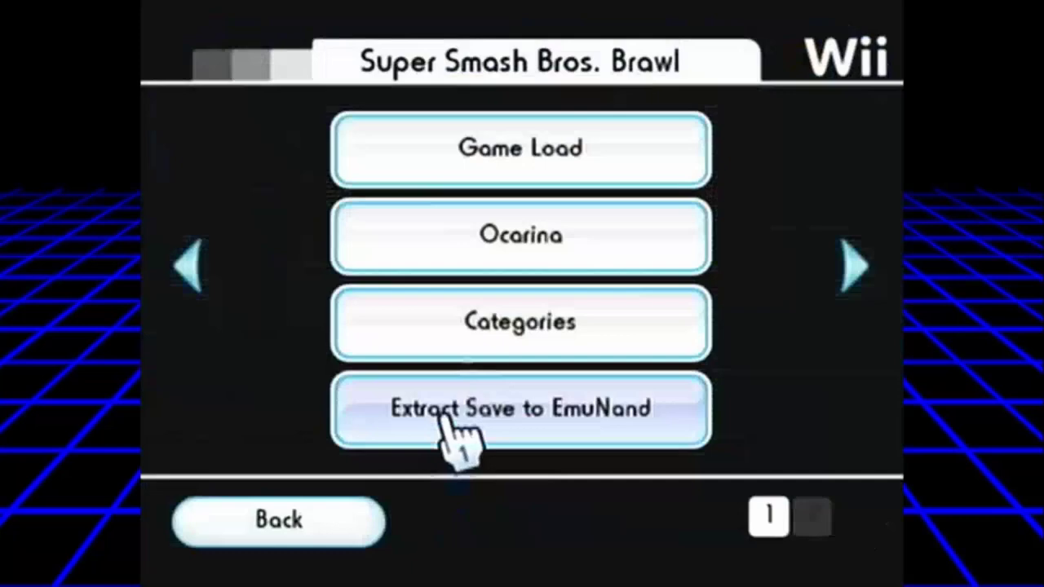
{"action": "left_click", "coordinate": [607, 140]}
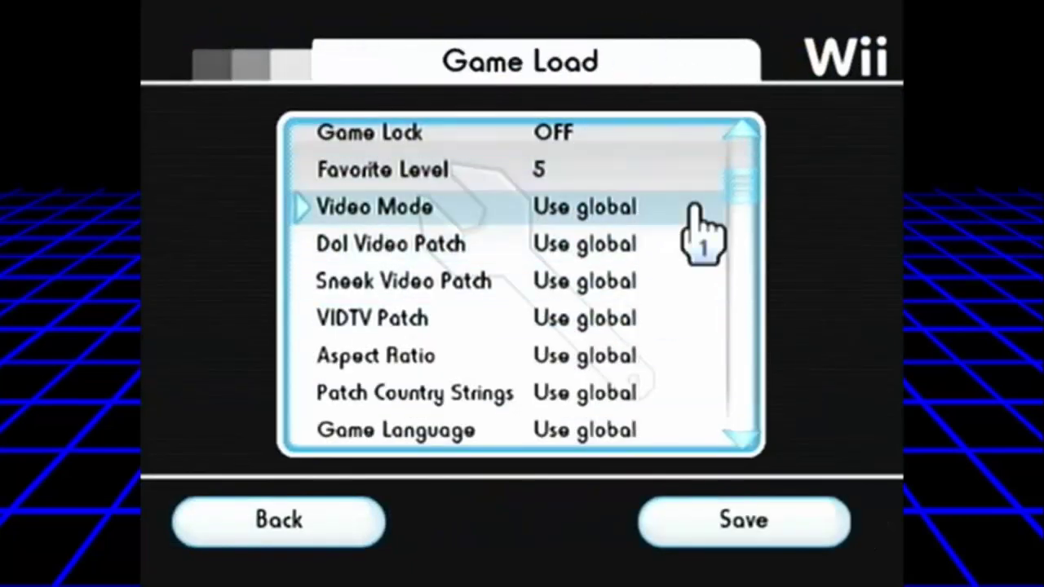
{"action": "scroll", "coordinate": [698, 440], "scroll_direction": "down", "scroll_amount": 4}
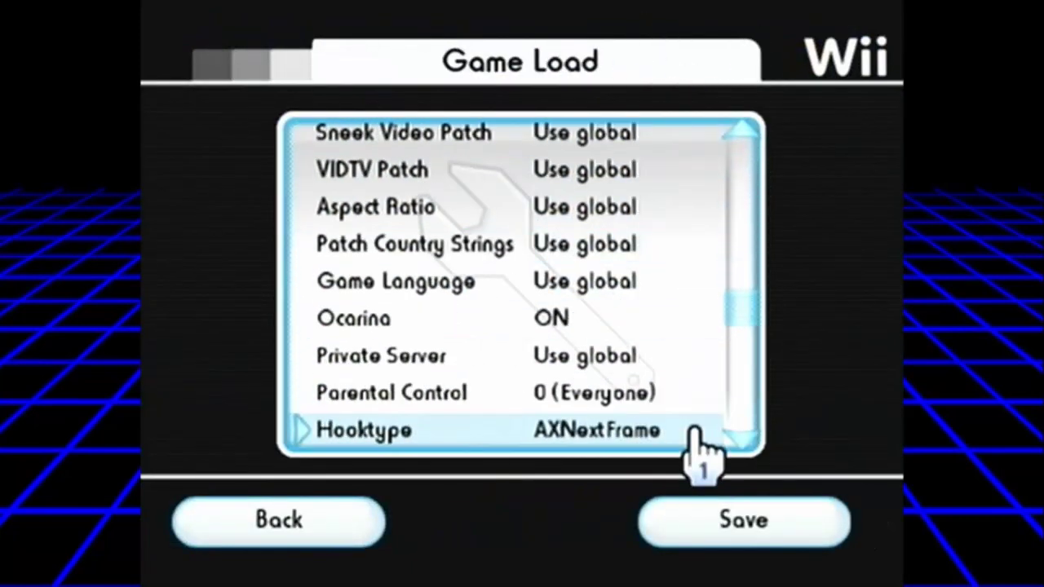
{"action": "left_click", "coordinate": [330, 529]}
{"action": "left_click", "coordinate": [314, 528]}
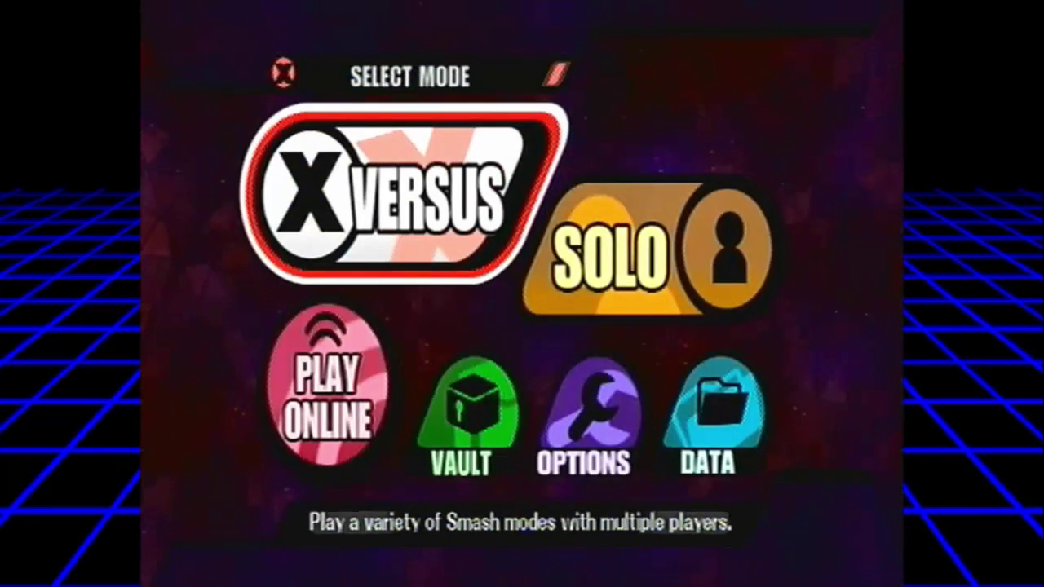
Step: Enter Versus mode in the running mod and open the fighter selection for a fight
{"action": "key", "text": "Down"}
{"action": "key", "text": "Up"}
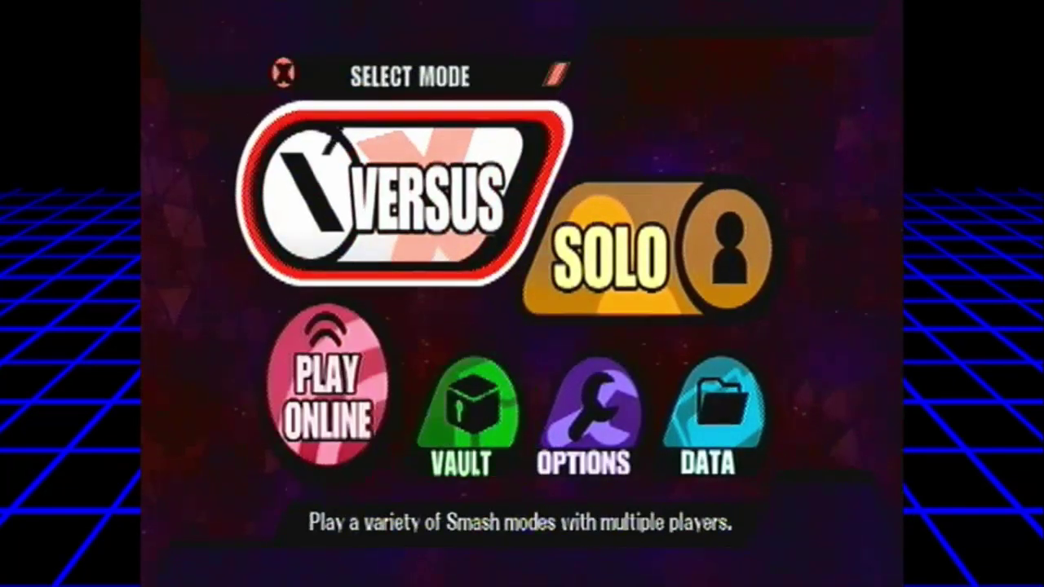
{"action": "key", "text": "Return"}
{"action": "key", "text": "Return"}
{"action": "key", "text": "Return"}
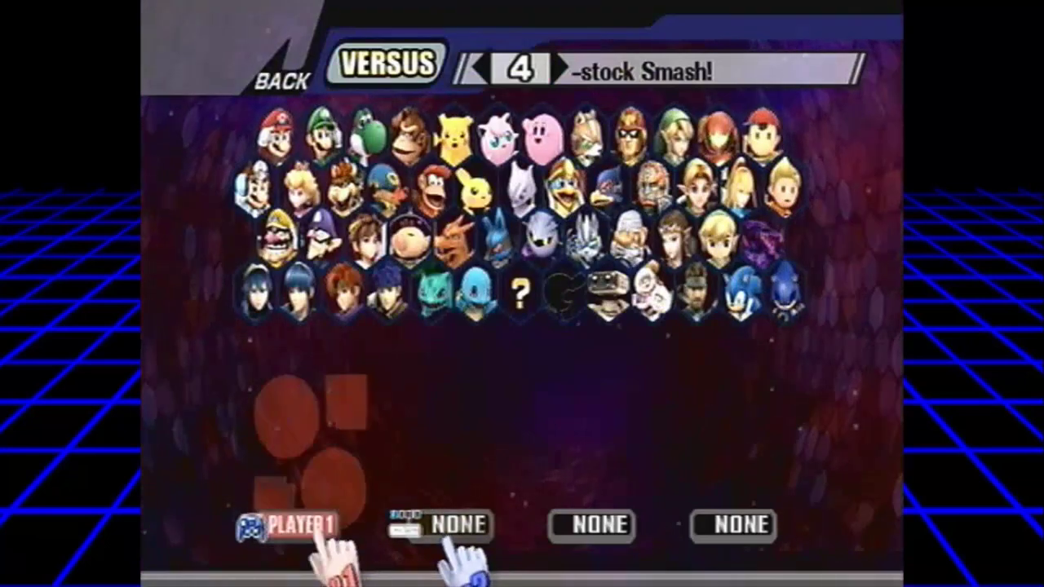
Step: Switch the first slot to CPU and back to Player 1, and leave and reopen the fighter selection
{"action": "key", "text": "Return"}
{"action": "key", "text": "Return"}
{"action": "key", "text": "Return"}
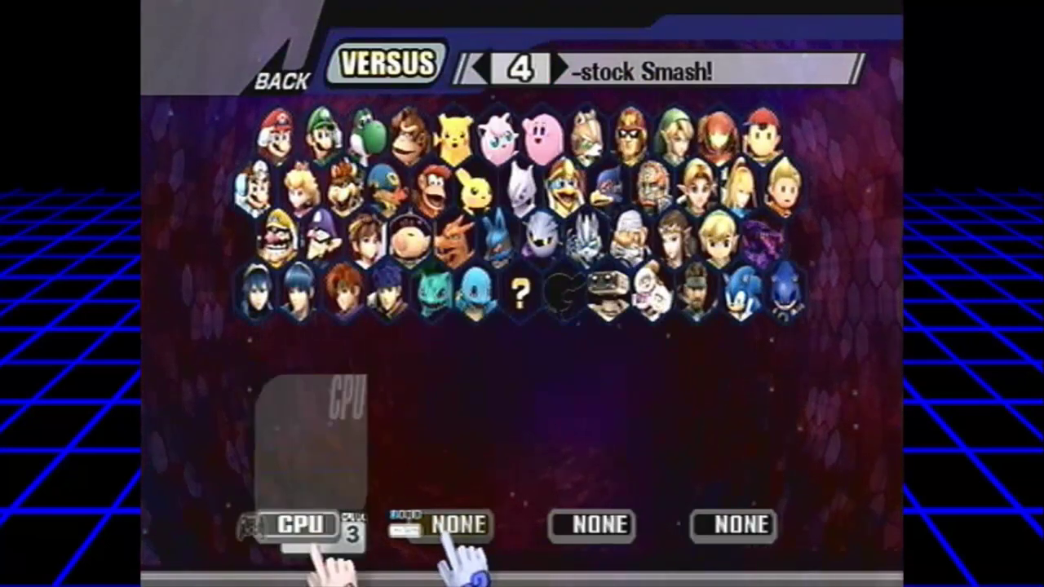
{"action": "key", "text": "Return"}
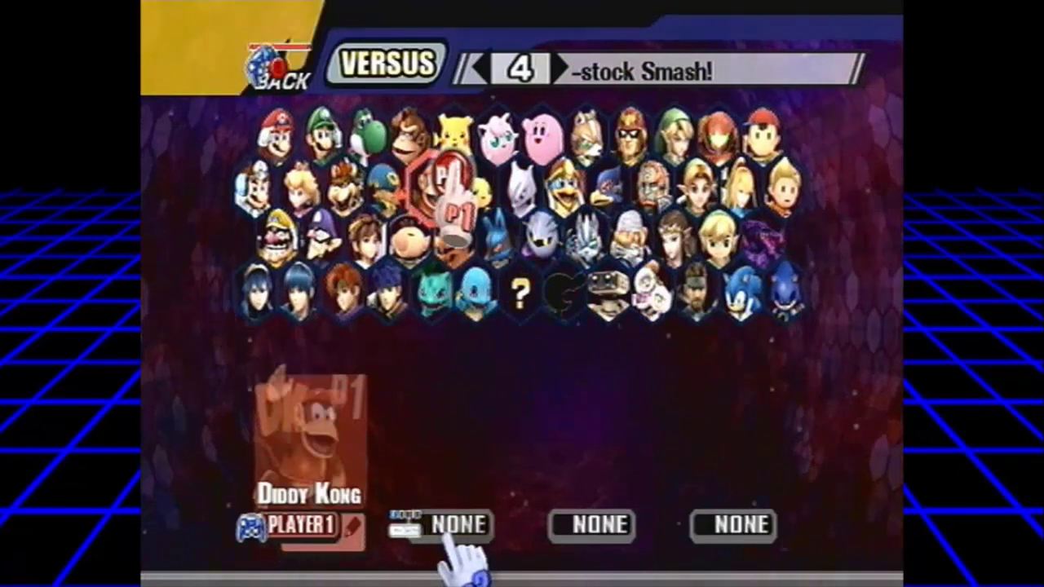
{"action": "key", "text": "Escape"}
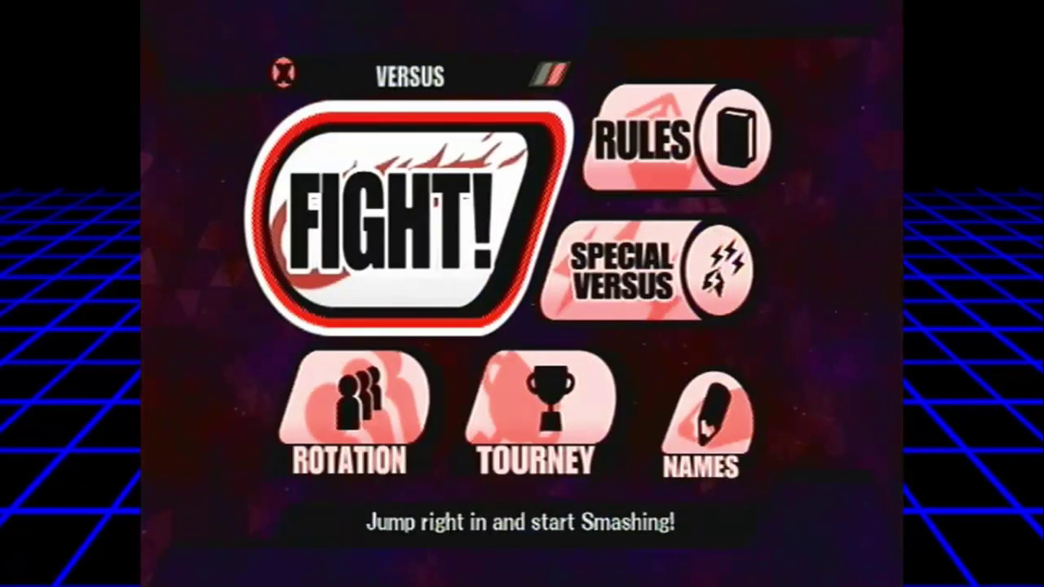
{"action": "key", "text": "Return"}
Step: Change the match rules to an ∞-minute KO fest and return to the fighter selection
{"action": "left_click", "coordinate": [555, 114]}
{"action": "key", "text": "Left"}
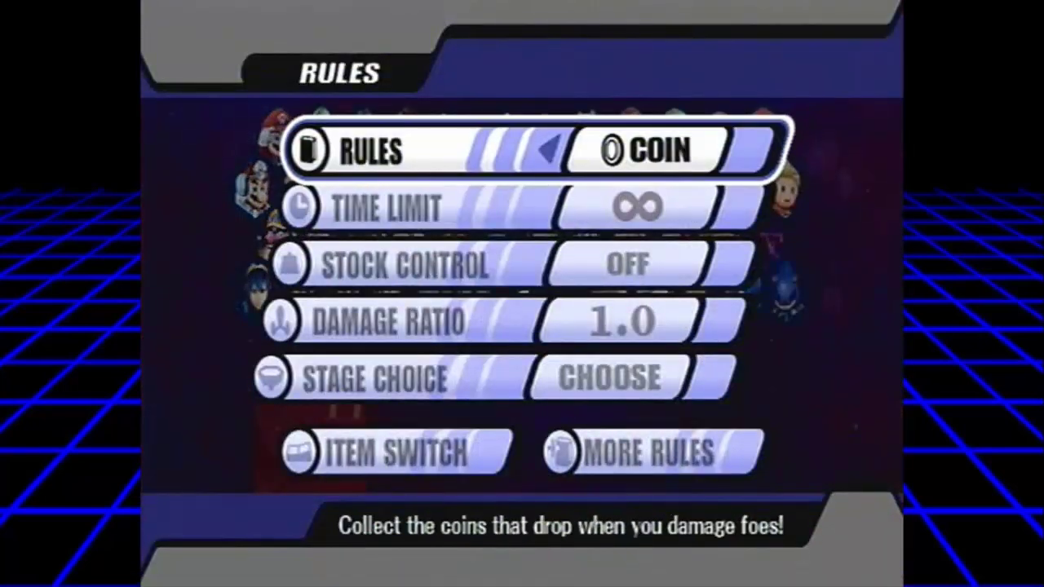
{"action": "key", "text": "Left"}
{"action": "key", "text": "Escape"}
{"action": "left_click", "coordinate": [571, 74]}
{"action": "key", "text": "Down"}
{"action": "key", "text": "Escape"}
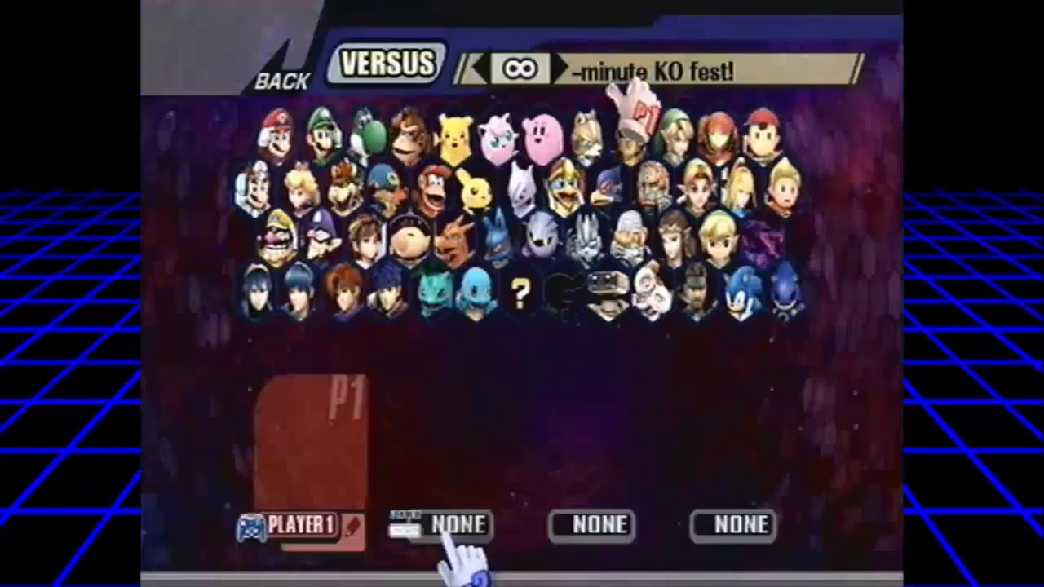
Step: Select Captain Falcon for Player 1 and look through both pages of the stage selection
{"action": "left_click", "coordinate": [629, 114]}
{"action": "key", "text": "Return"}
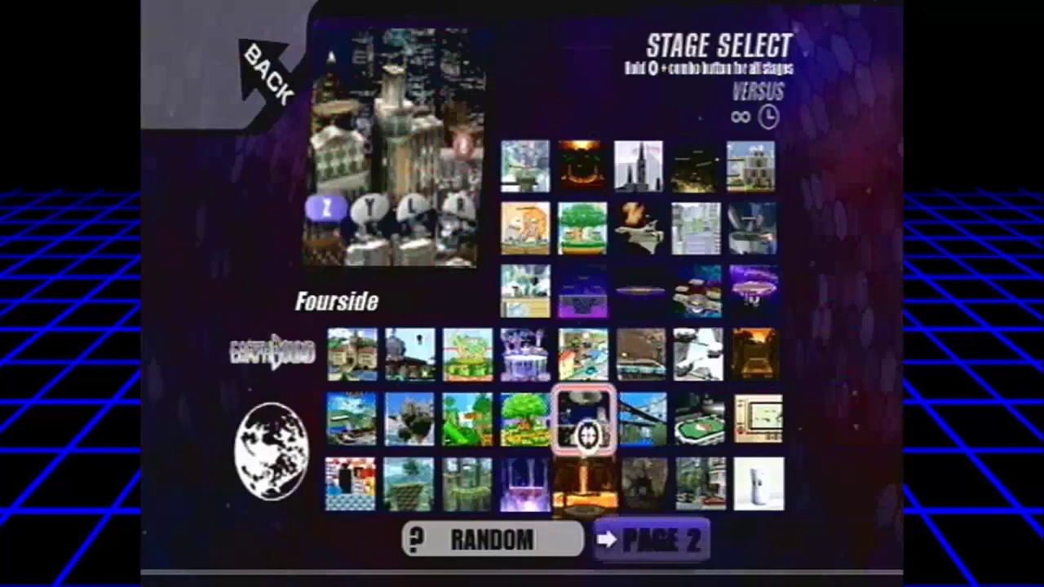
{"action": "left_click", "coordinate": [653, 540]}
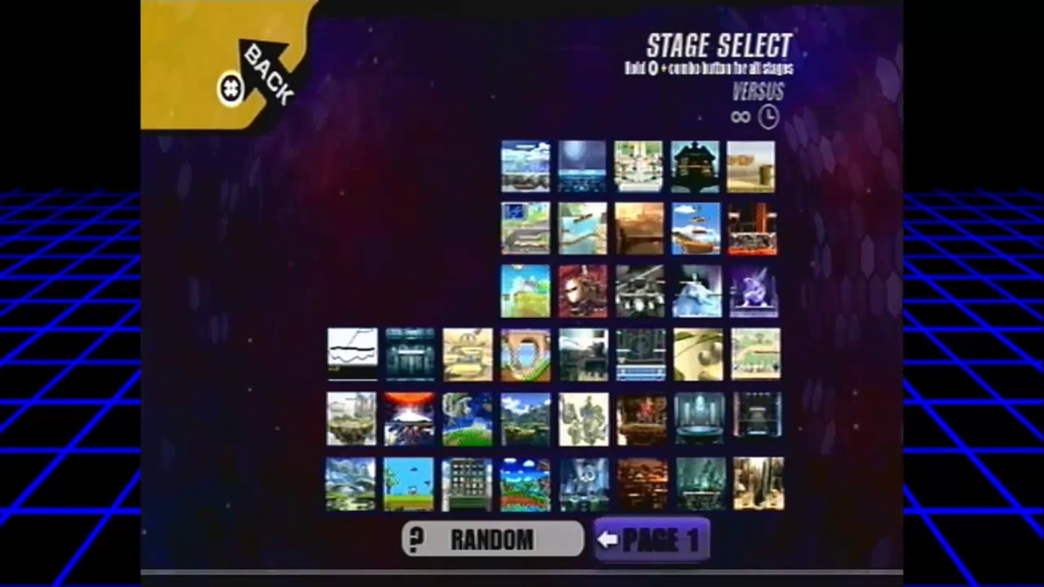
{"action": "left_click", "coordinate": [261, 73]}
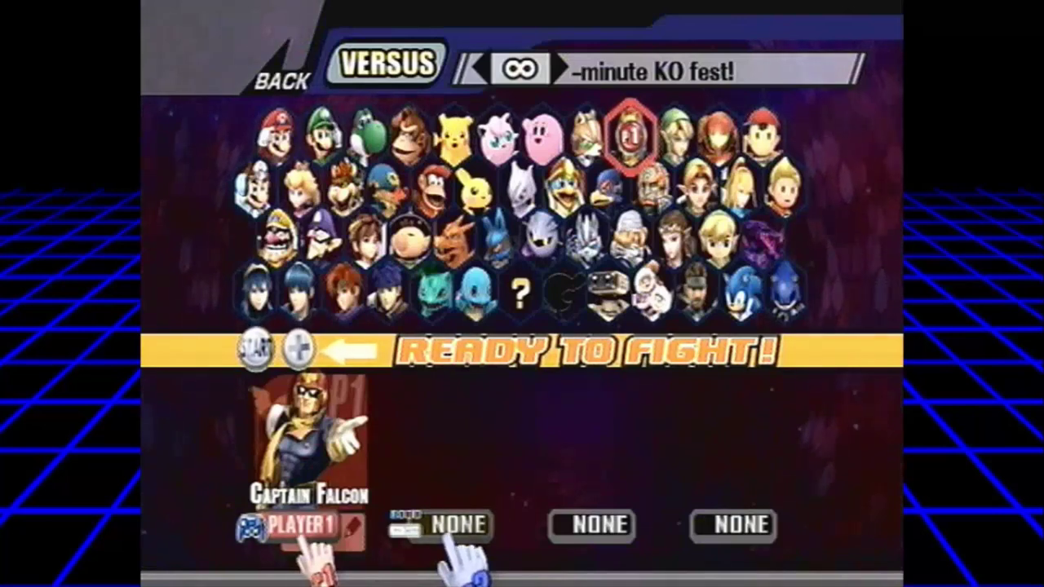